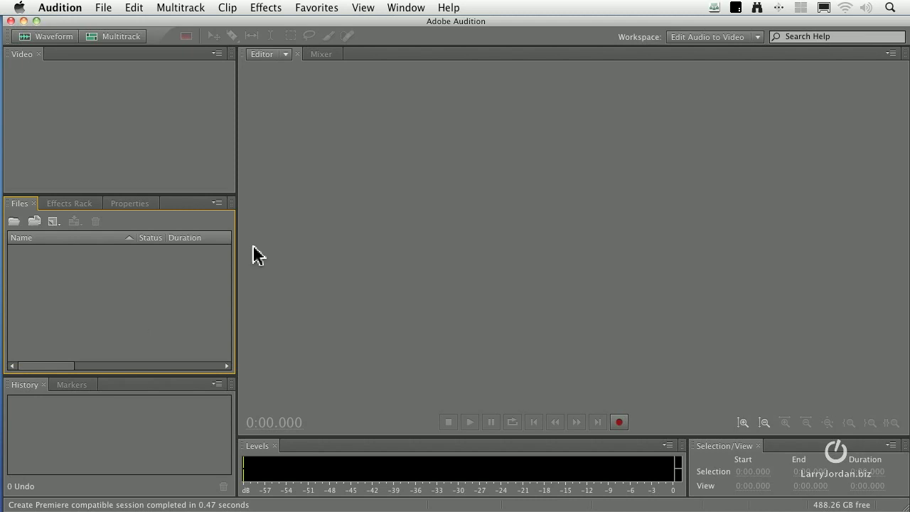
# - Drop down the Workspace menu to list the available workspace layouts
pyautogui.click(695, 37)
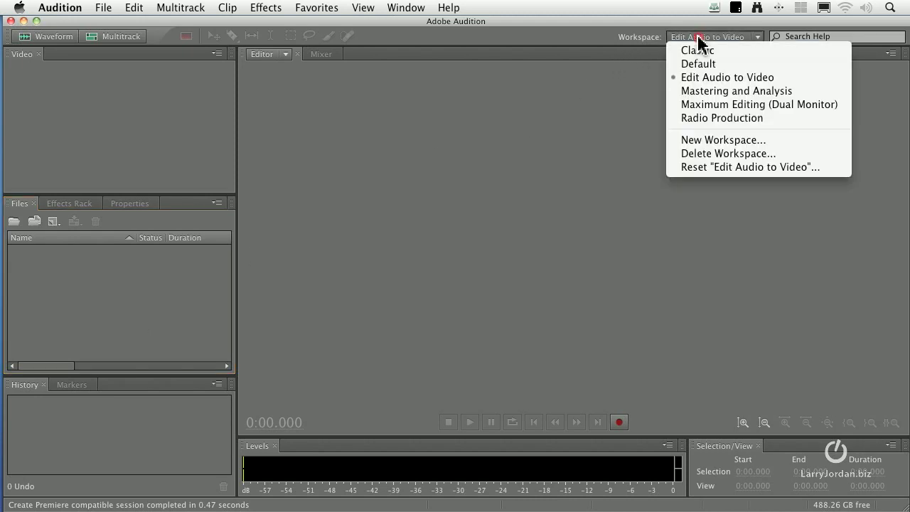
# - Switch to the Default workspace and bring the Effects Rack panel forward
pyautogui.click(723, 67)
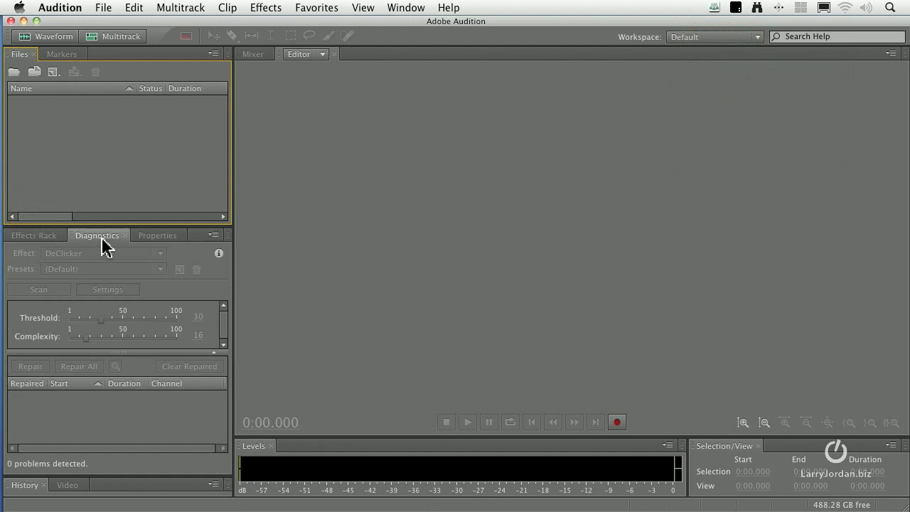
pyautogui.click(50, 238)
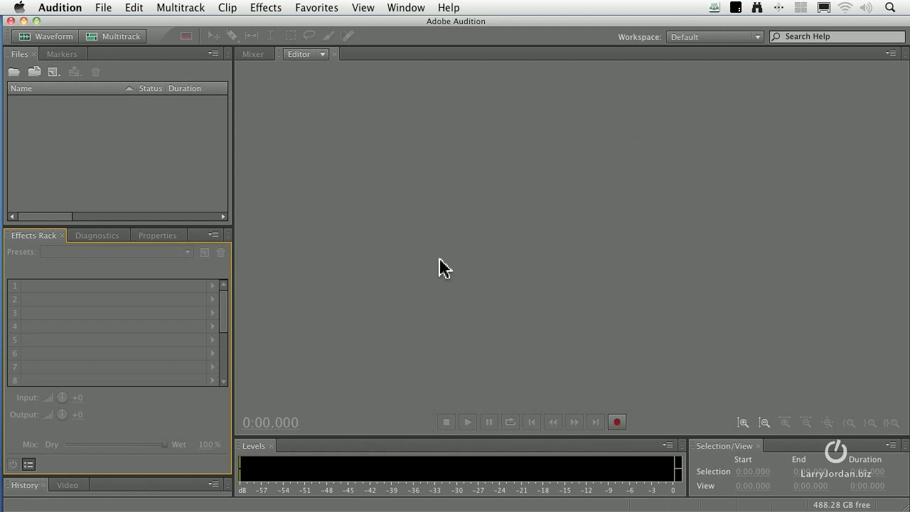
# - Import all clips in the Problem audio folder, from 01 6-track audio.aif through the last file
pyautogui.click(104, 7)
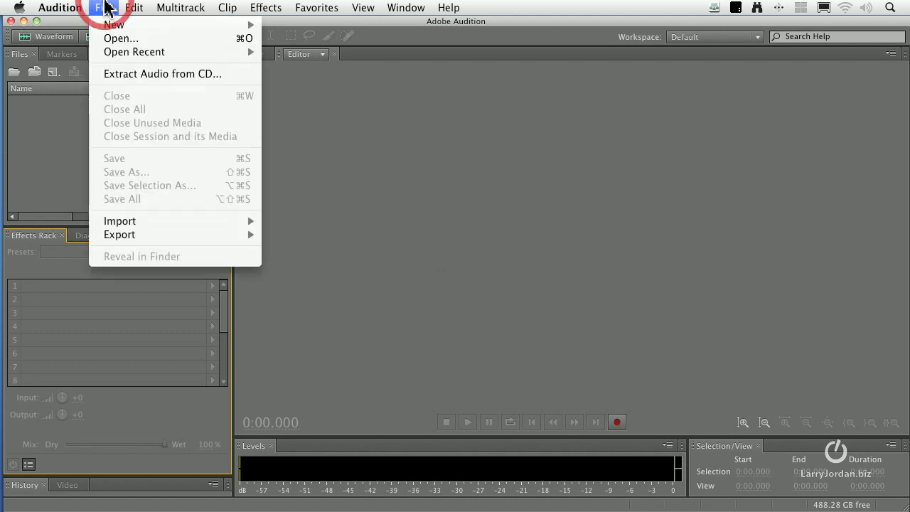
pyautogui.moveTo(246, 221)
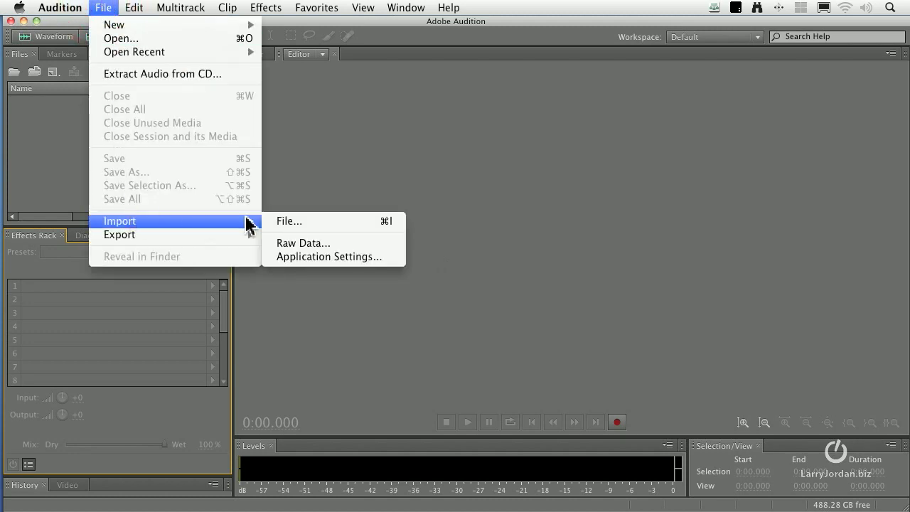
pyautogui.click(323, 224)
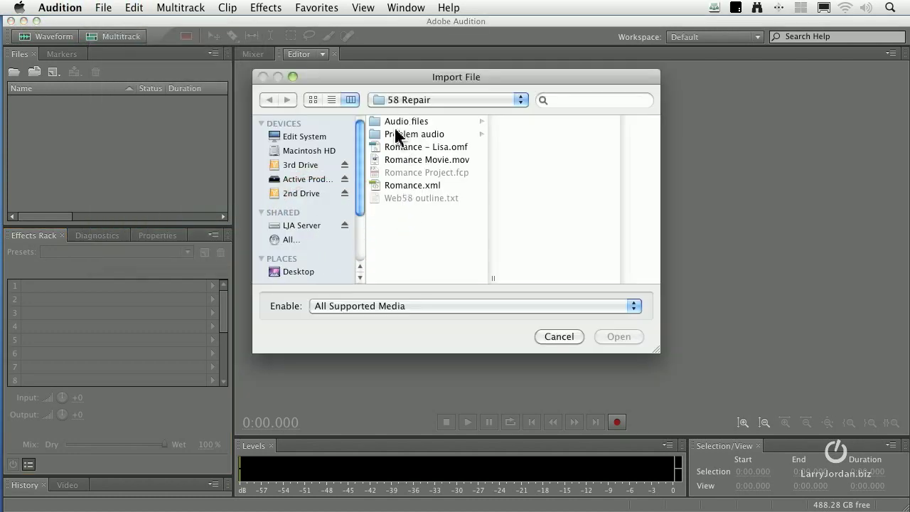
pyautogui.click(377, 135)
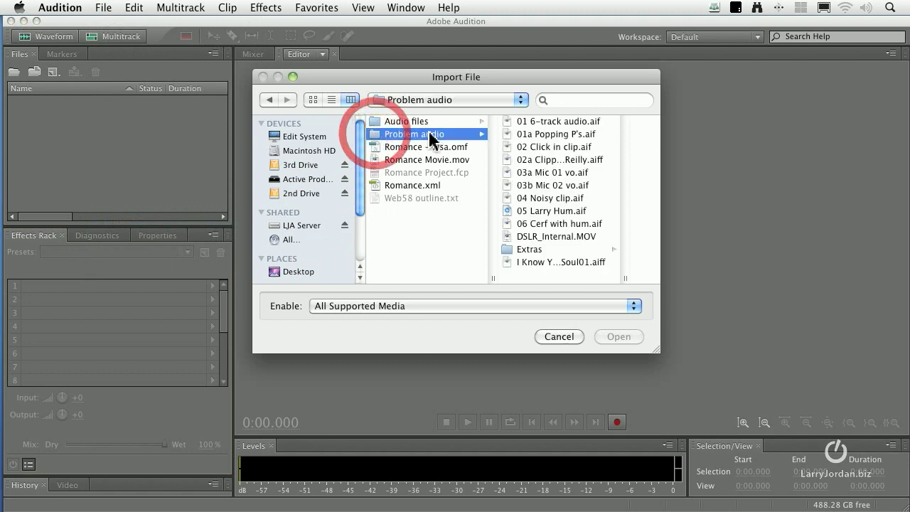
pyautogui.click(552, 125)
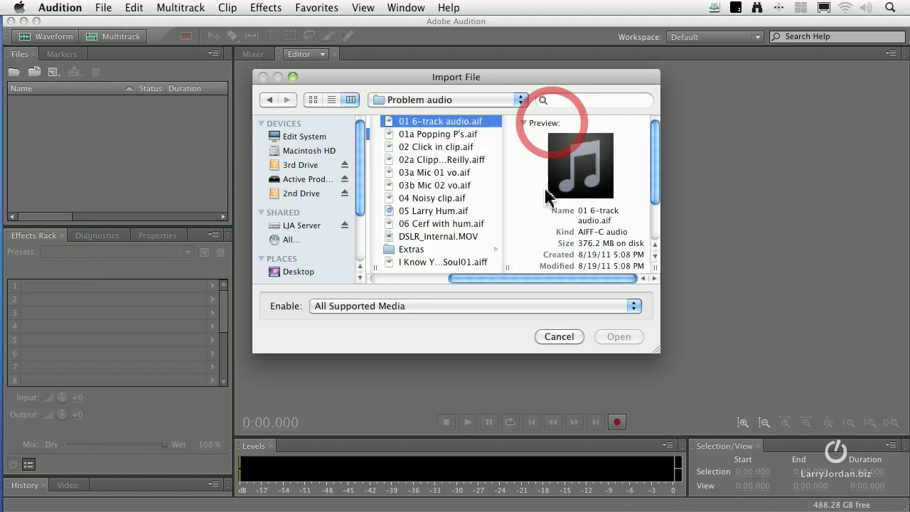
pyautogui.keyDown('shift'); pyautogui.click(414, 263); pyautogui.keyUp('shift')
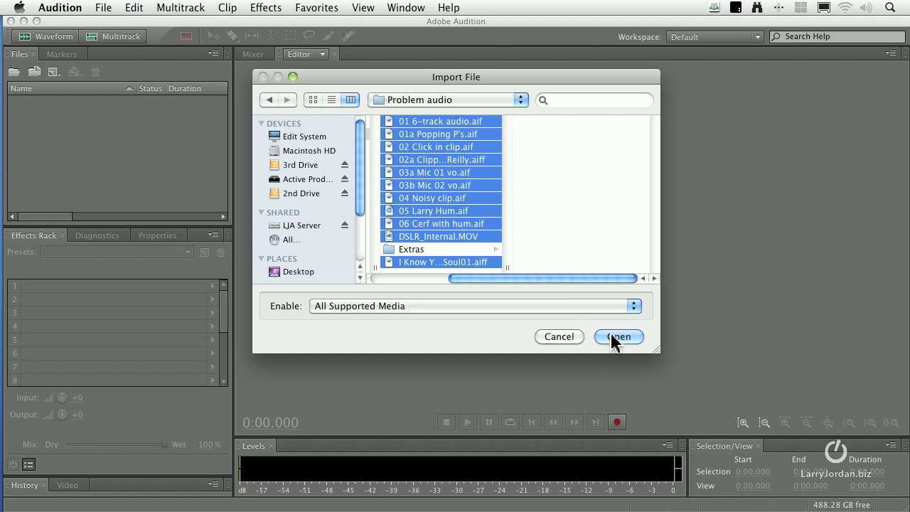
pyautogui.click(615, 337)
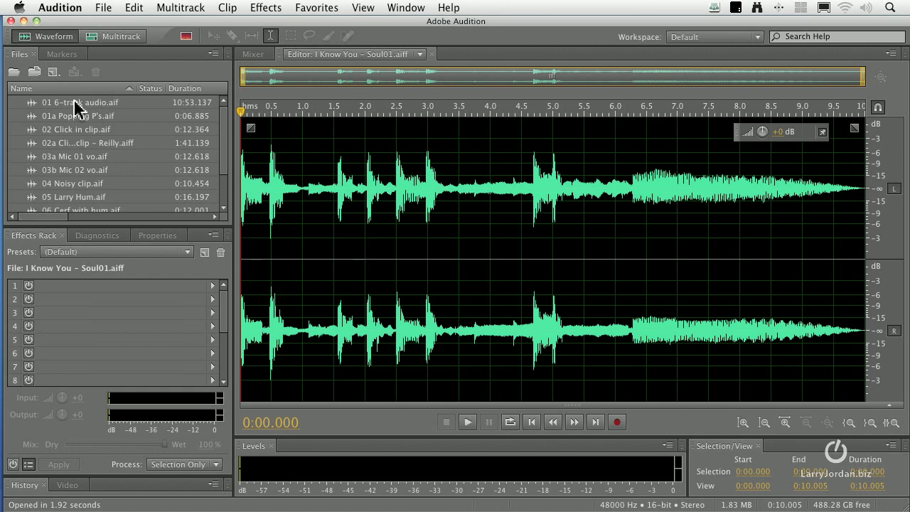
# - Open 01 6-track audio.aif as a six-channel waveform and move the volume overlay aside
pyautogui.doubleClick(32, 107)
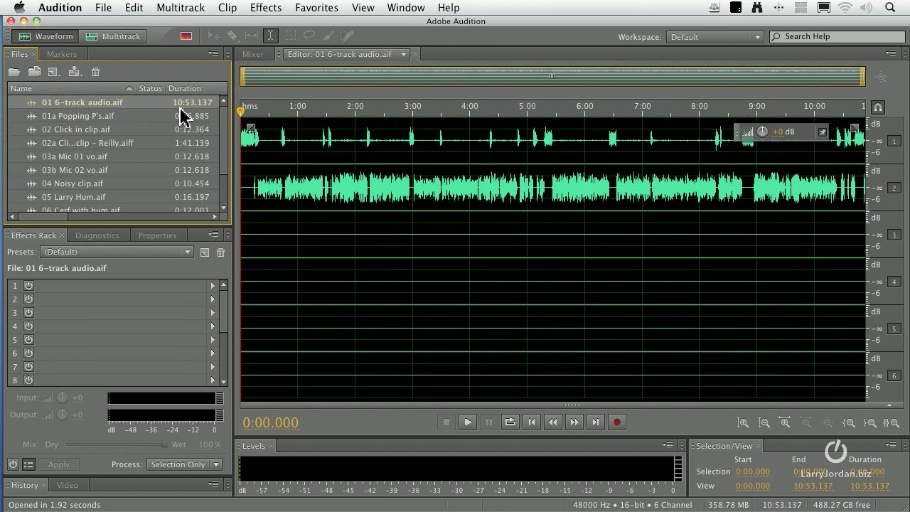
pyautogui.moveTo(739, 139); pyautogui.dragTo(752, 240)
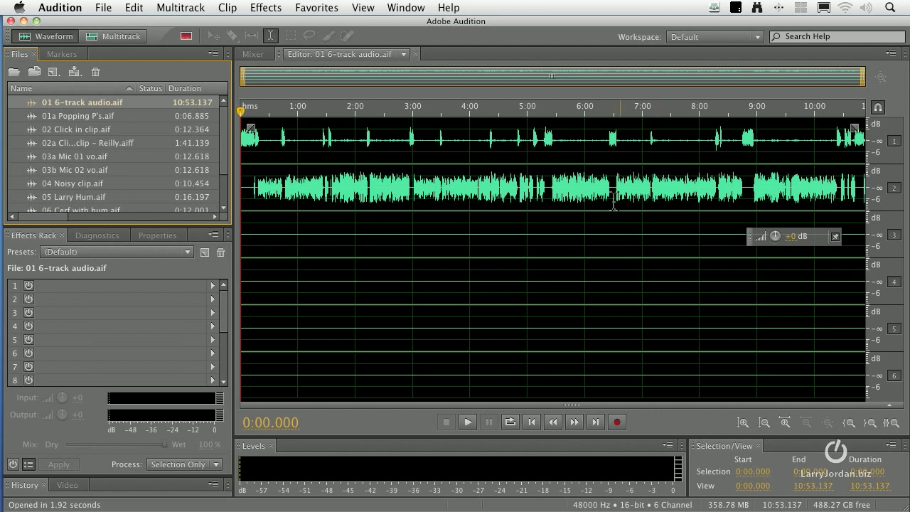
pyautogui.click(50, 108)
# - Extract Channels to Mono Files on 01 6-track audio.aif, producing _1 through _6
pyautogui.rightClick(50, 108)
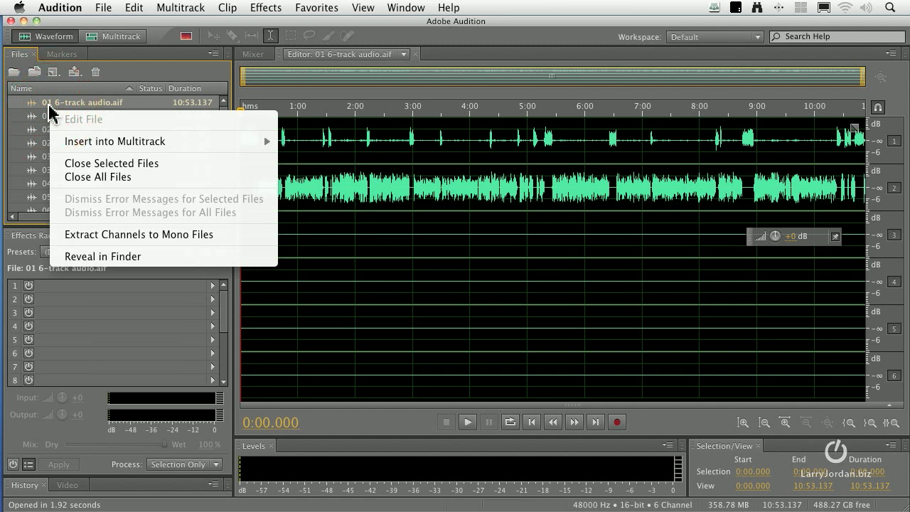
pyautogui.click(222, 241)
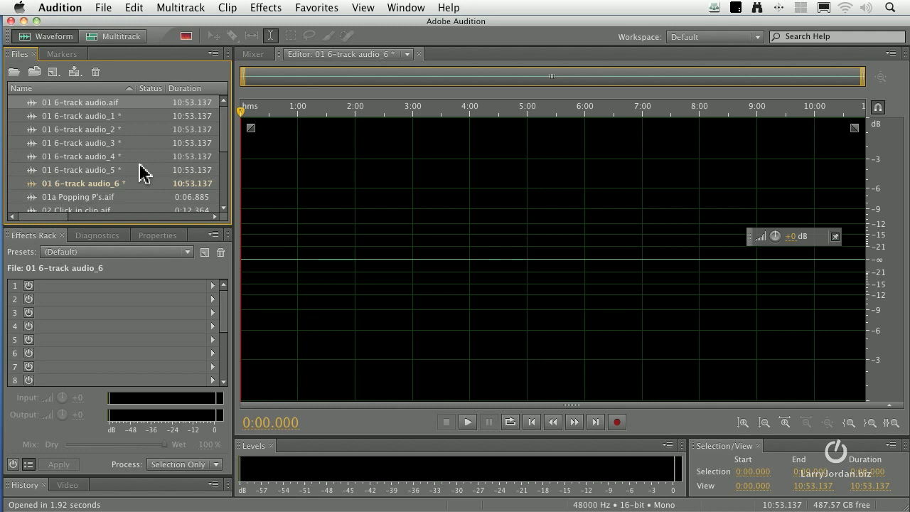
# - Select the extracted mono files and start a New Multitrack Session from them
pyautogui.click(74, 118)
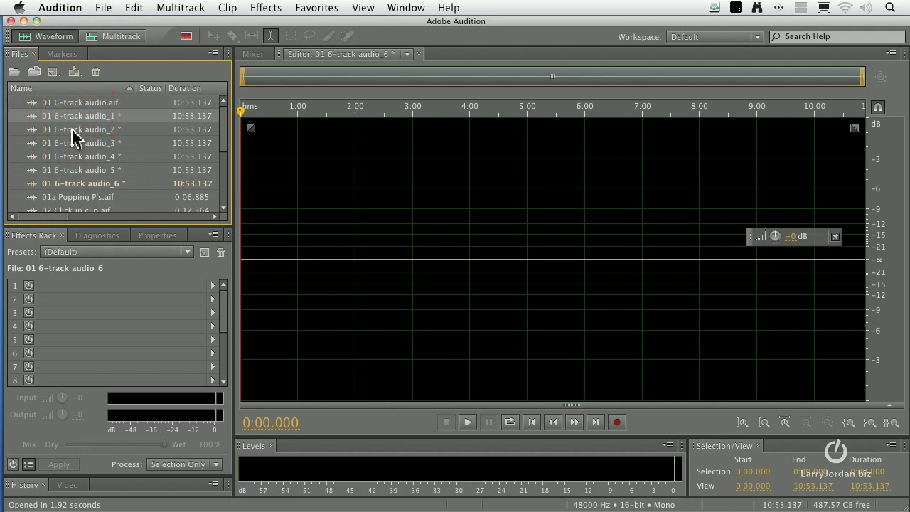
pyautogui.keyDown('shift'); pyautogui.click(72, 131); pyautogui.keyUp('shift')
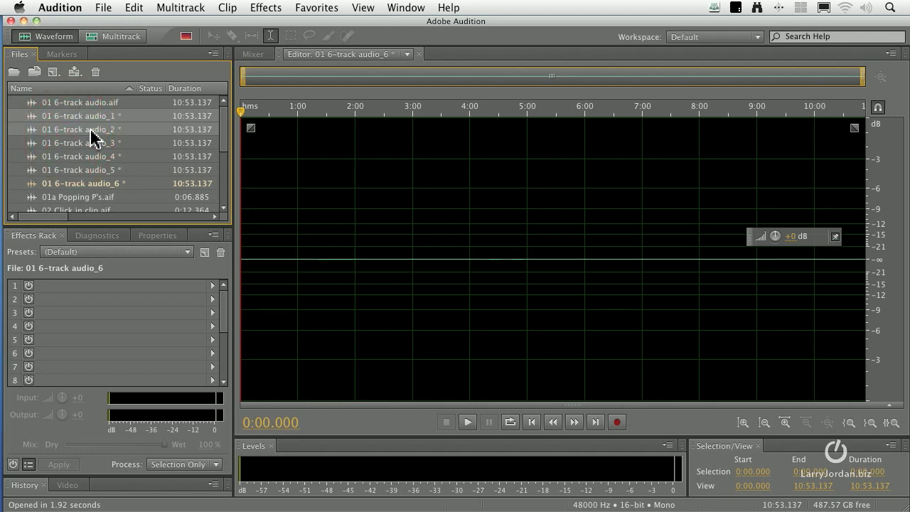
pyautogui.click(76, 72)
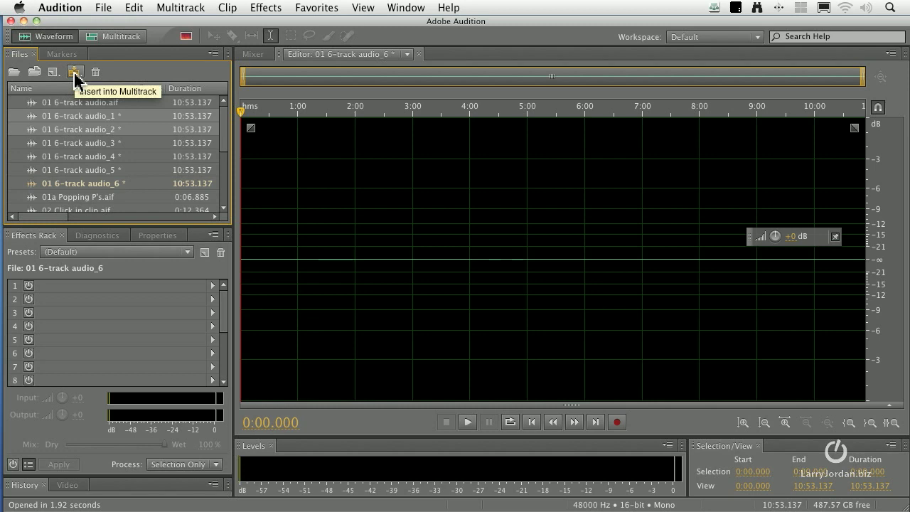
pyautogui.rightClick(41, 116)
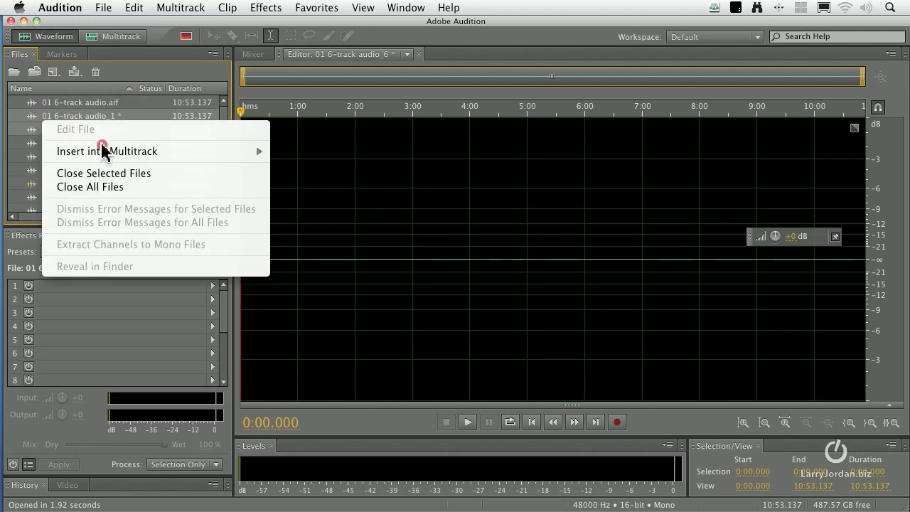
pyautogui.moveTo(74, 151)
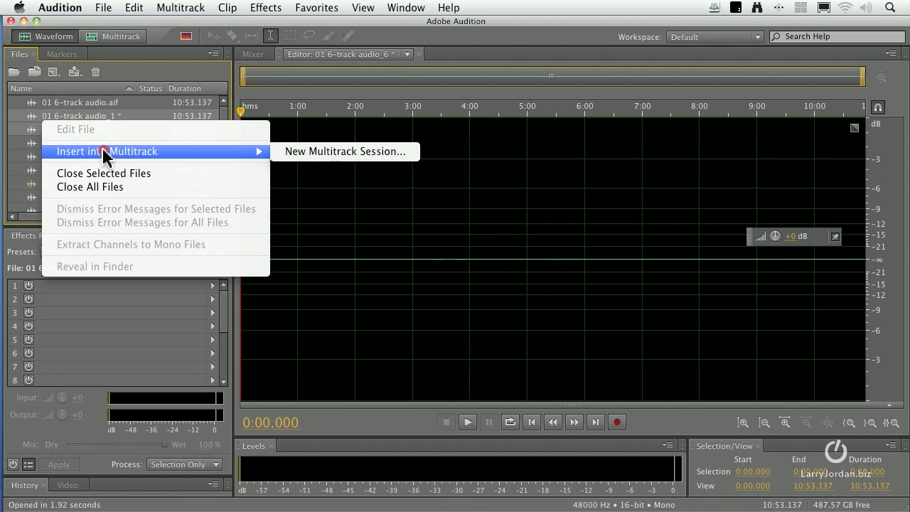
pyautogui.click(330, 151)
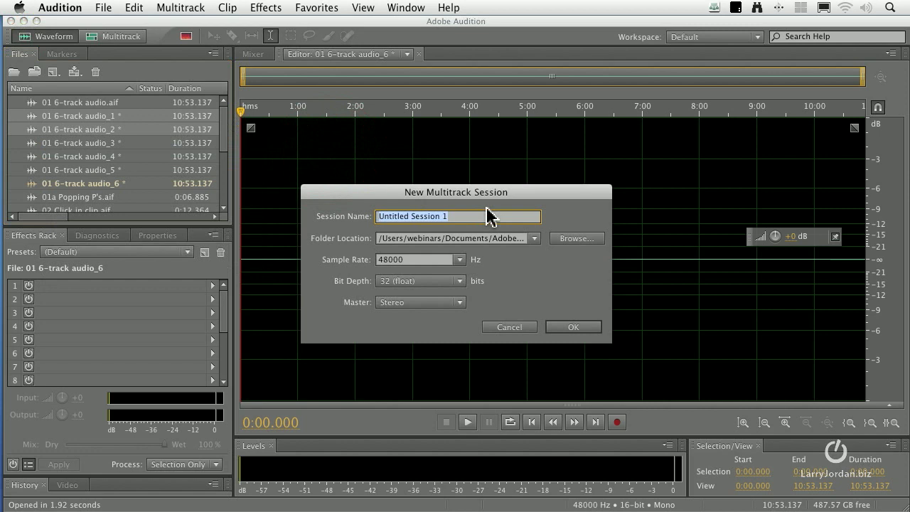
# - Name the new multitrack session 'test interview' and confirm it
pyautogui.write('test interview')
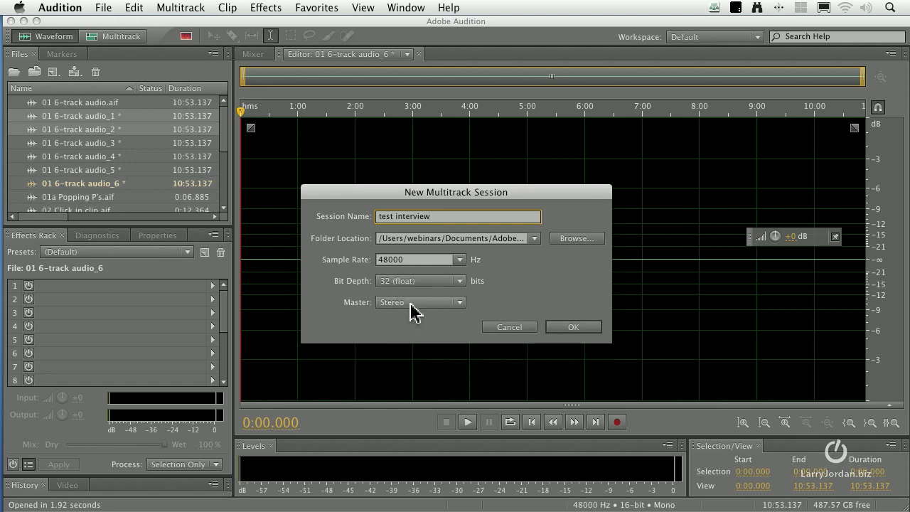
pyautogui.click(568, 327)
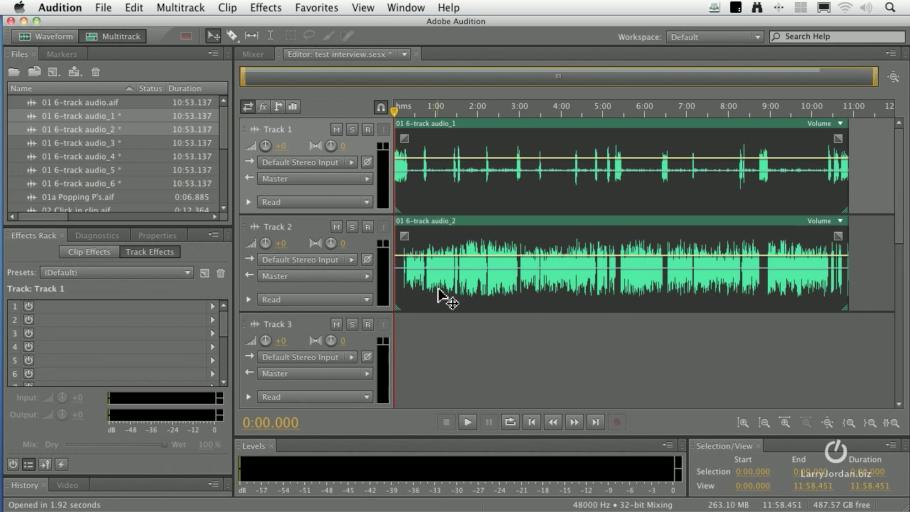
pyautogui.press('space')
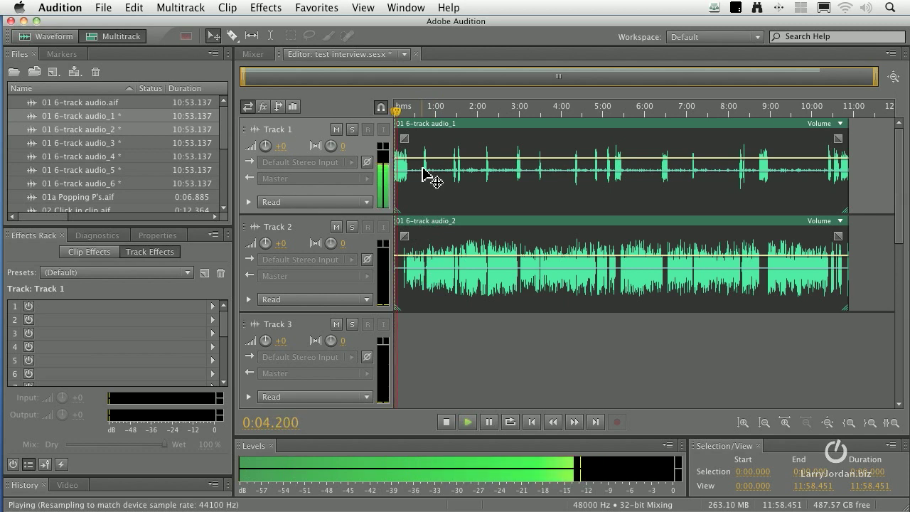
pyautogui.press('space')
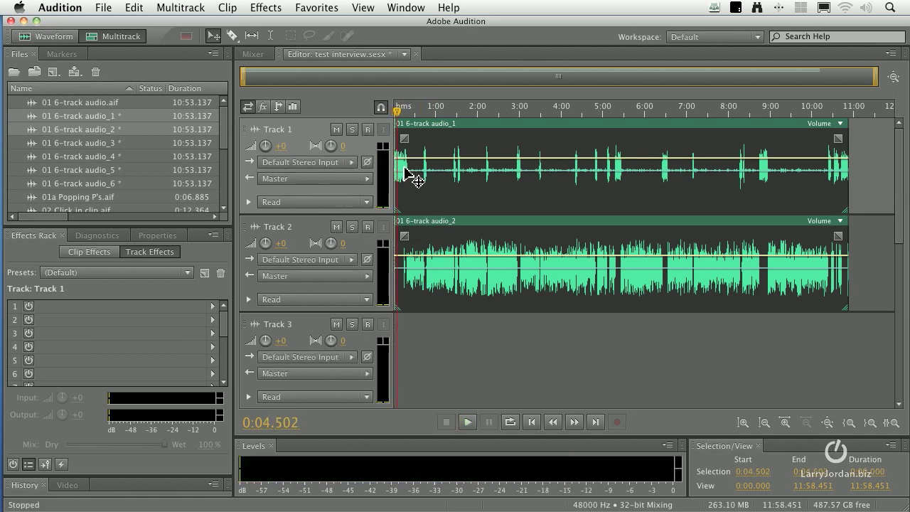
pyautogui.click(411, 112)
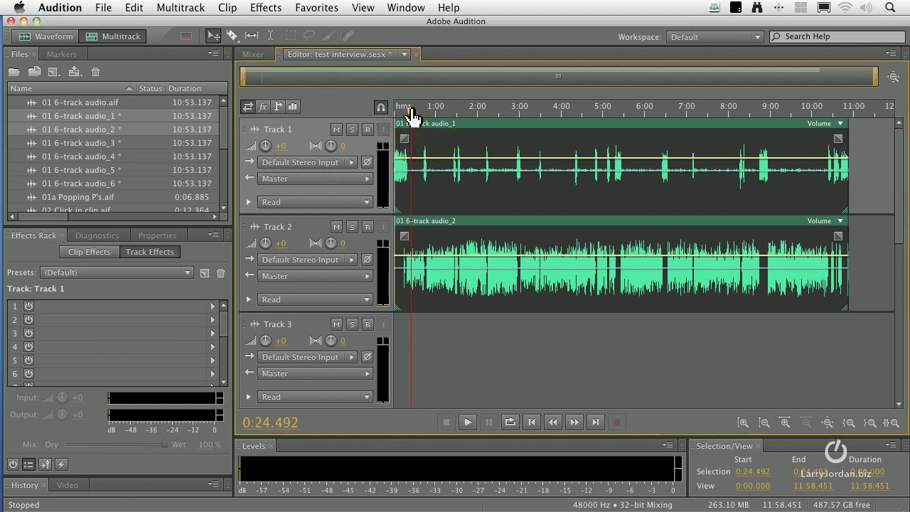
pyautogui.press('space')
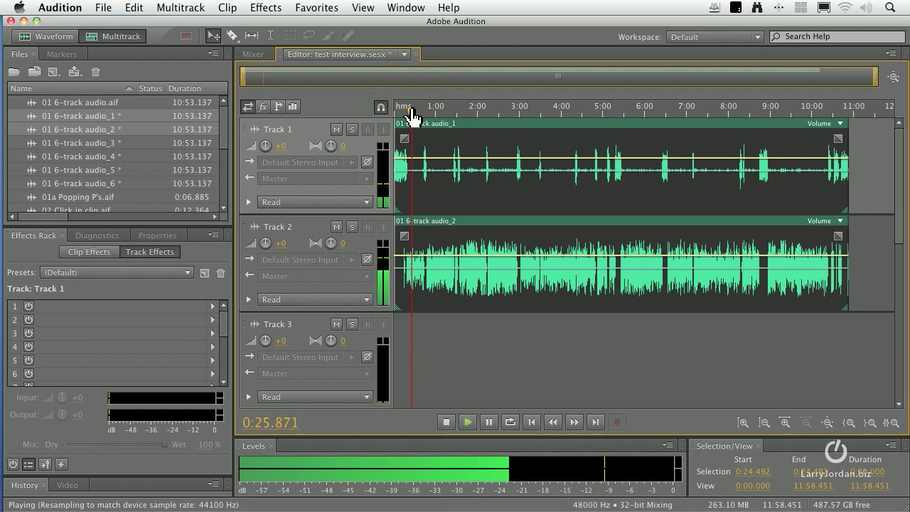
pyautogui.press('space')
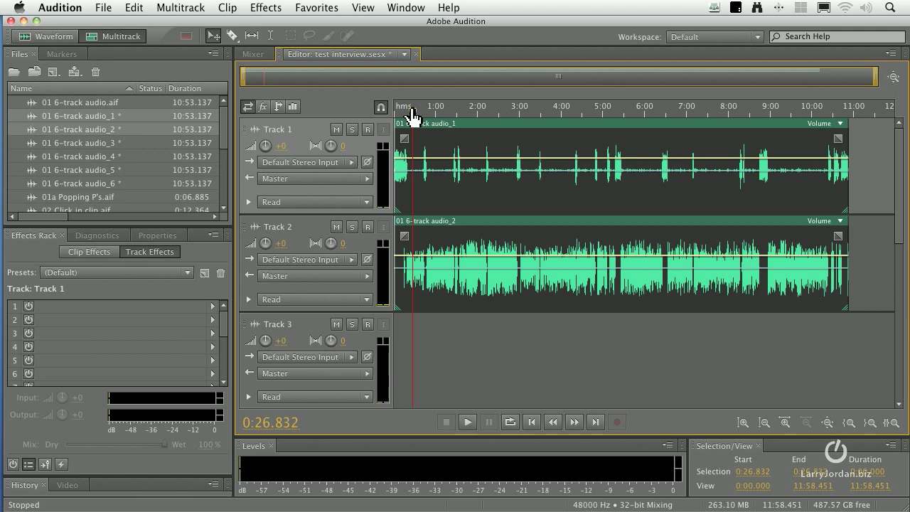
# - Rename Track 1 and Track 2 with the first and second speakers' names
pyautogui.click(276, 129)
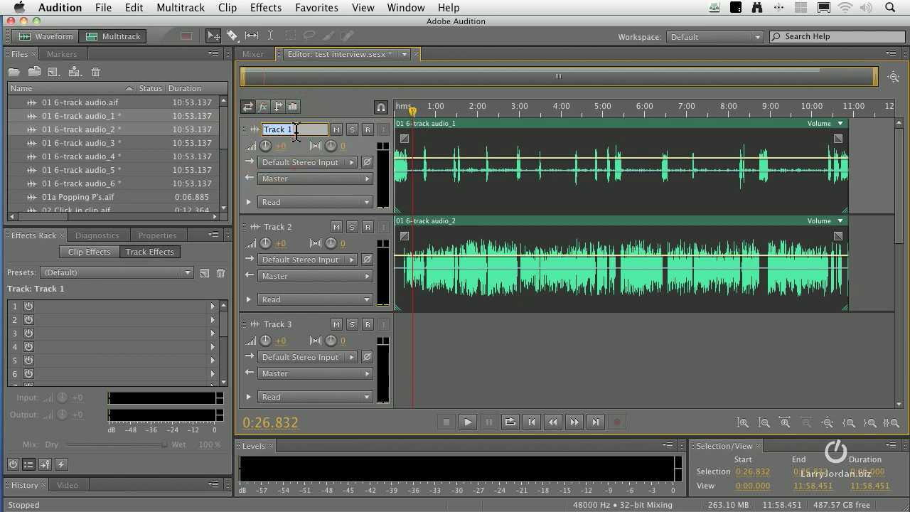
pyautogui.write('Larry')
pyautogui.click(288, 226)
pyautogui.write('W')
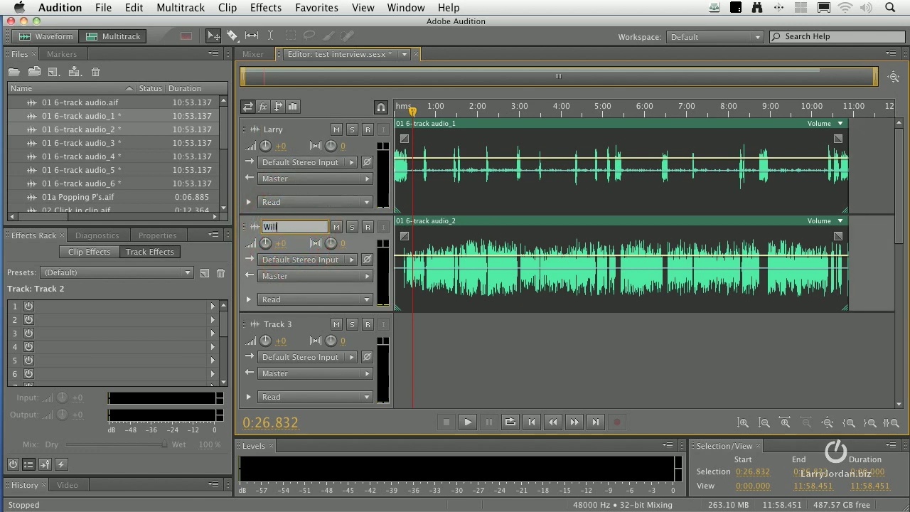
pyautogui.write('ill')
pyautogui.press('Return')
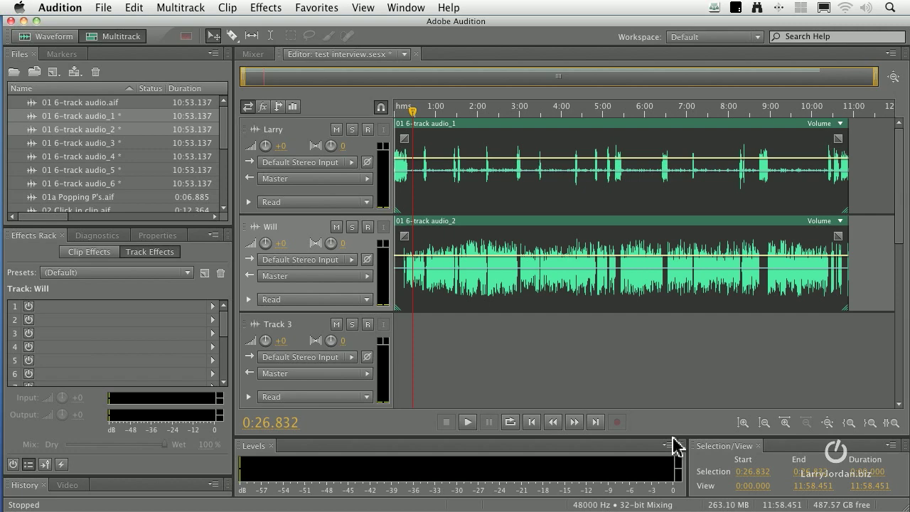
# - Switch to the Romance – Lisa.omf session and close it, discarding unsaved changes
pyautogui.click(402, 57)
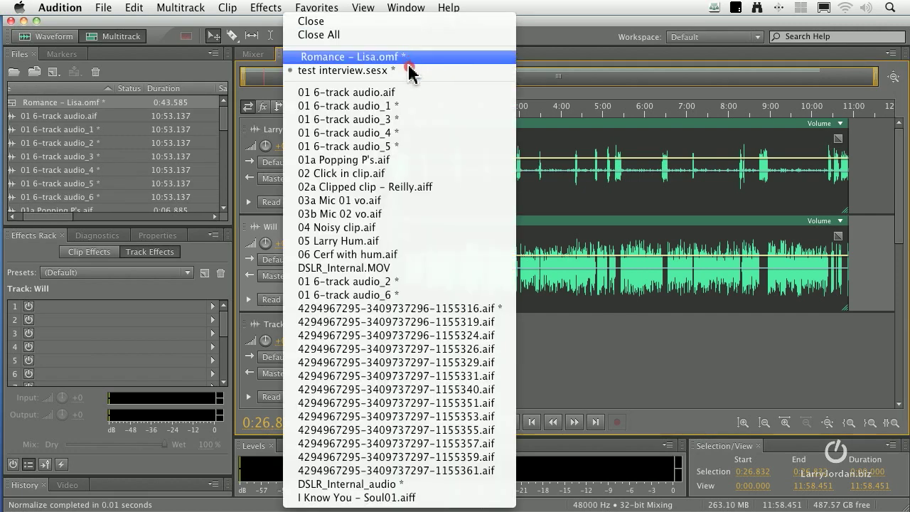
pyautogui.click(521, 67)
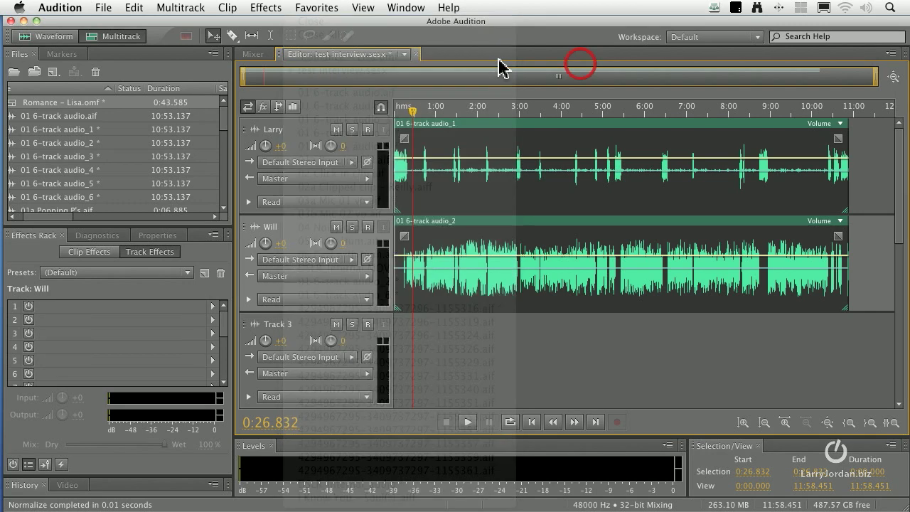
pyautogui.click(405, 57)
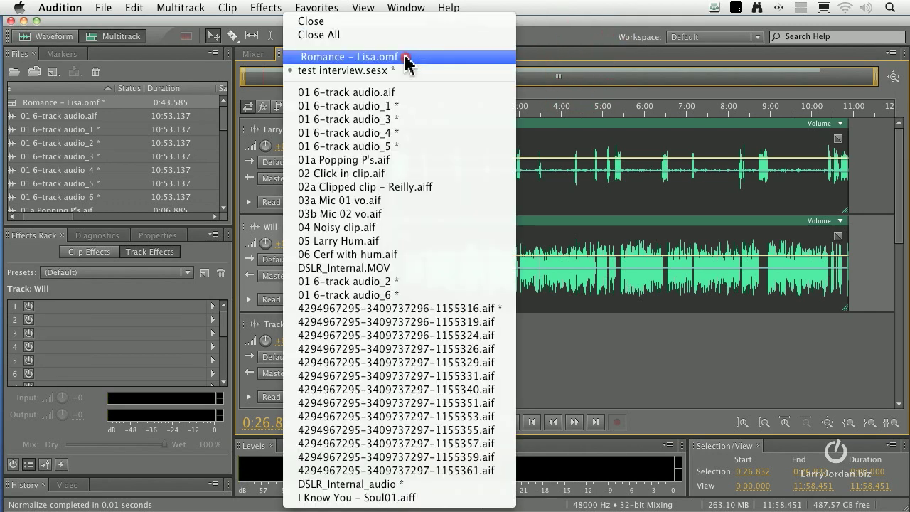
pyautogui.click(572, 83)
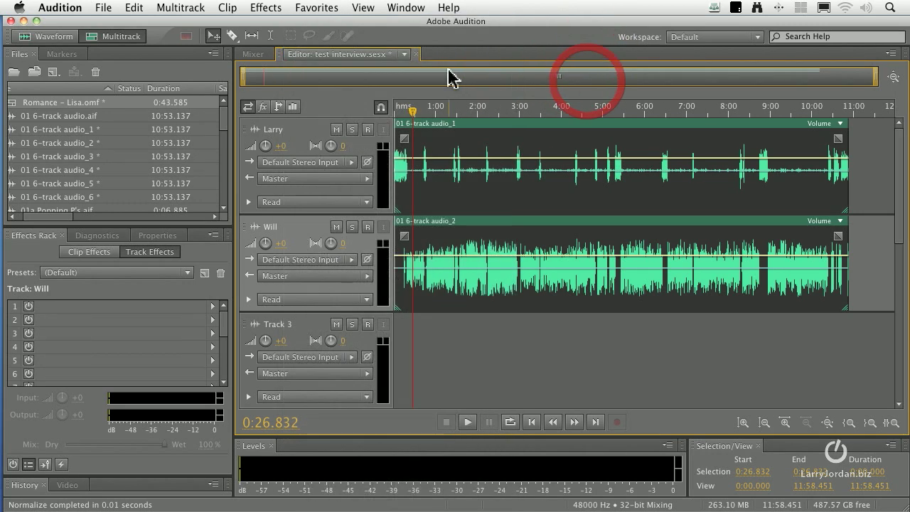
pyautogui.click(403, 55)
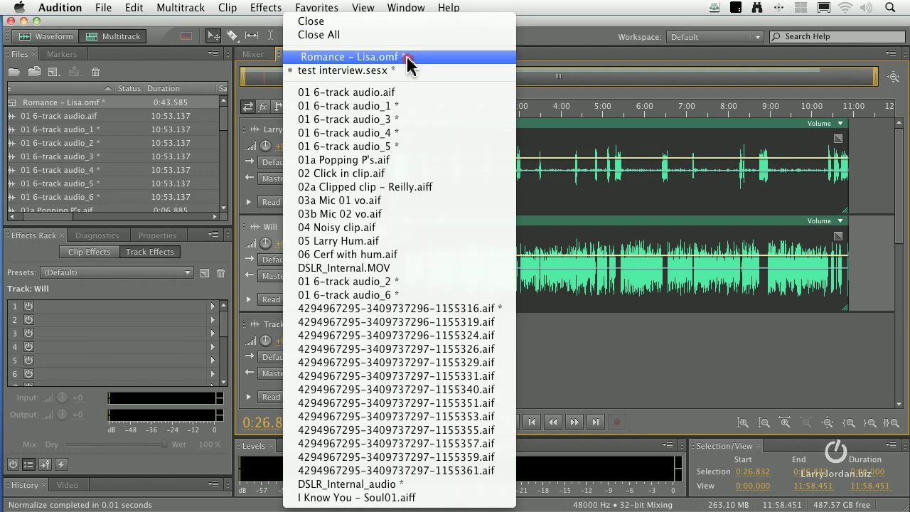
pyautogui.click(405, 57)
pyautogui.click(103, 7)
pyautogui.click(114, 95)
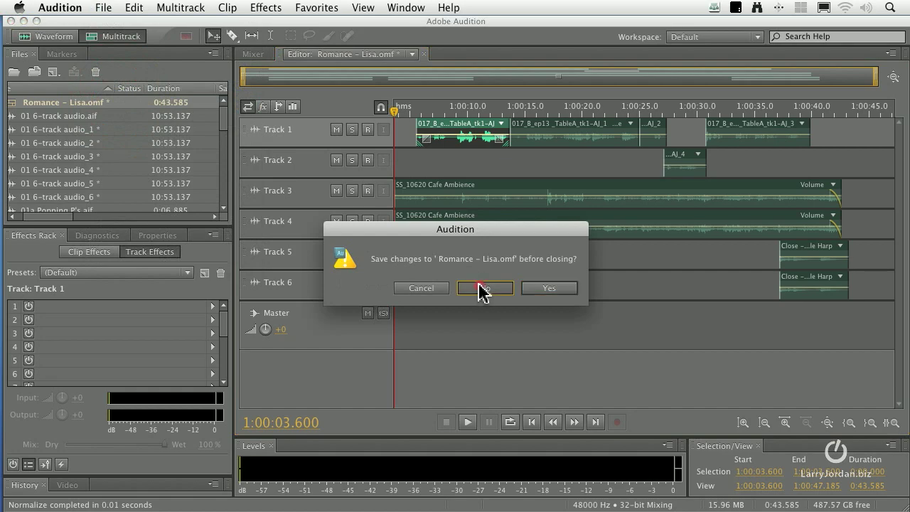
pyautogui.click(485, 287)
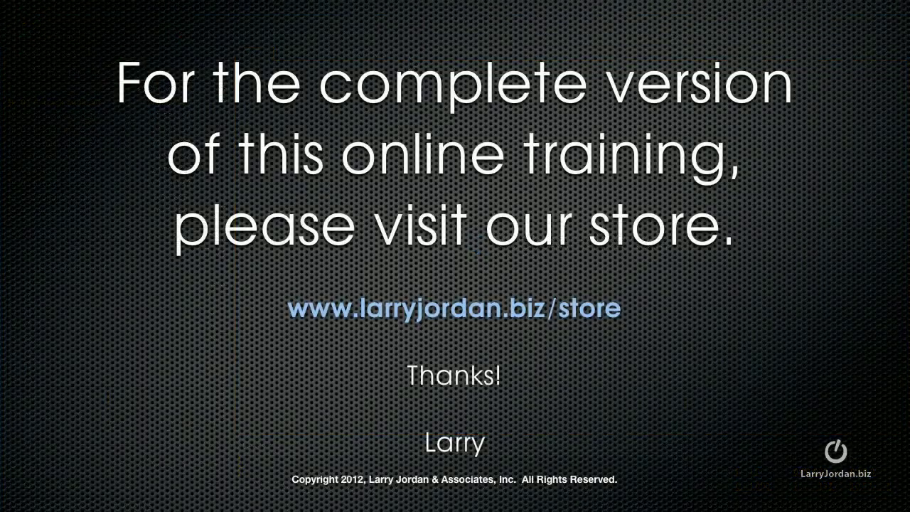